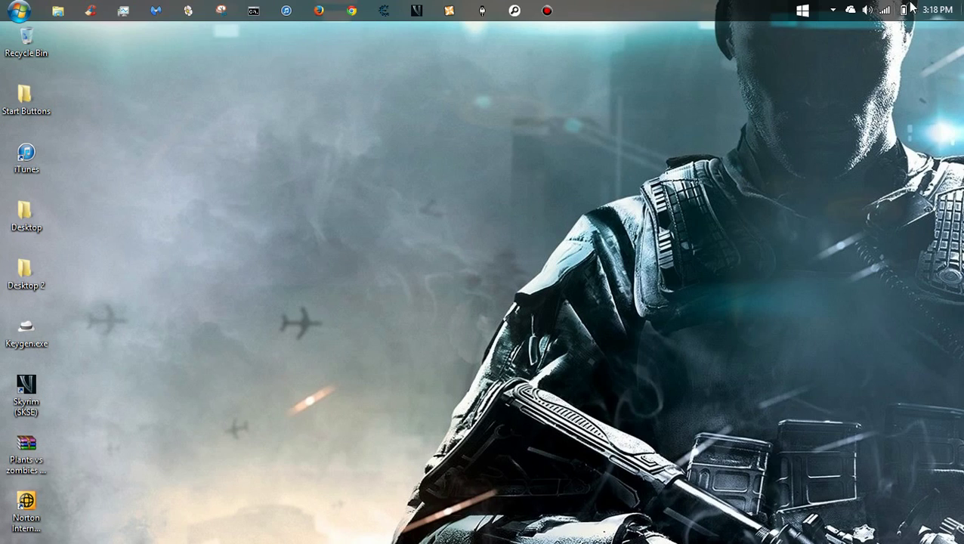
# Open the Opera browser, close the restored Convenient Horses page and load google.com.
pyautogui.click(802, 11)
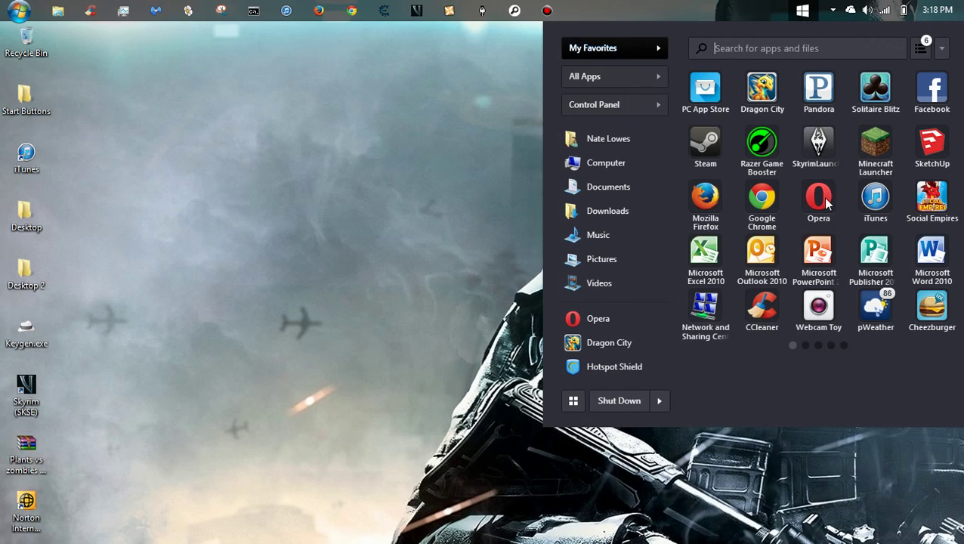
pyautogui.click(340, 162)
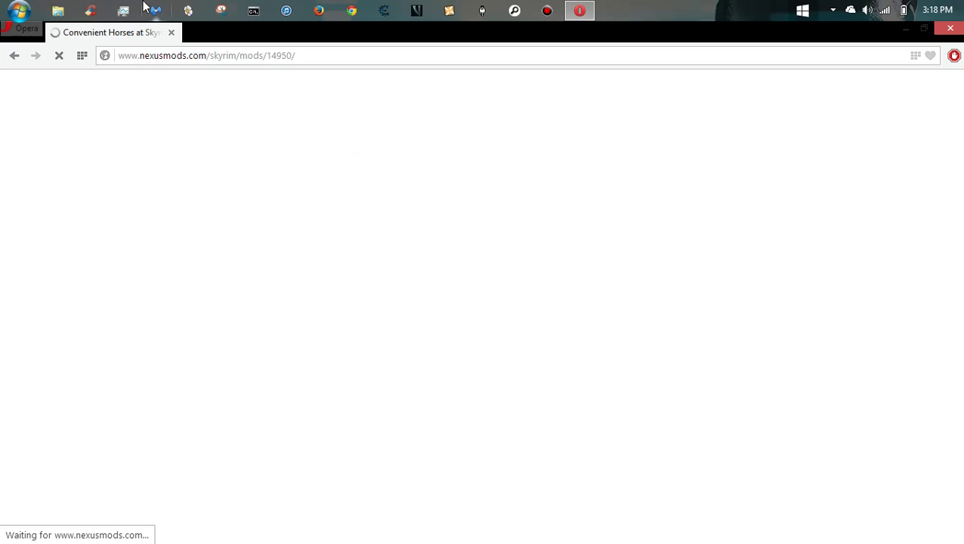
pyautogui.click(172, 33)
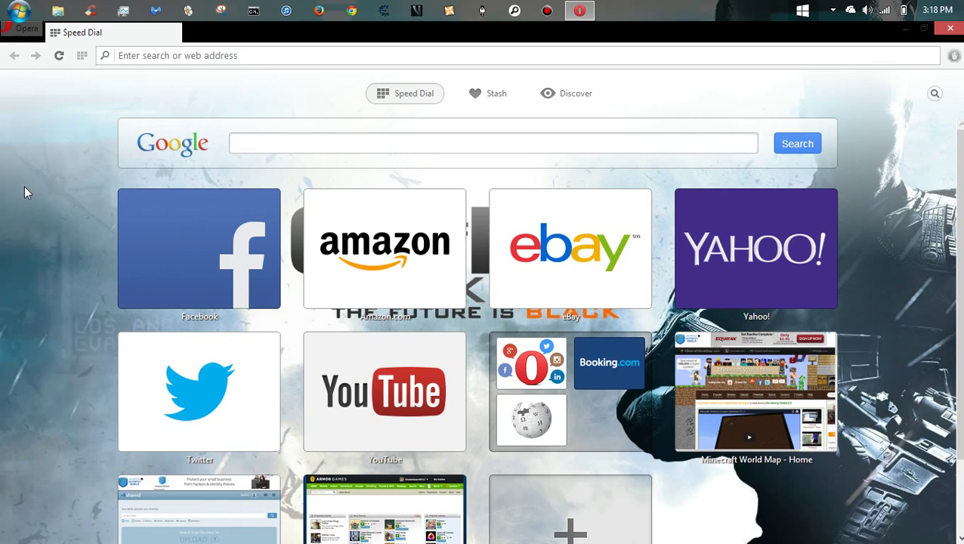
pyautogui.write('googel')
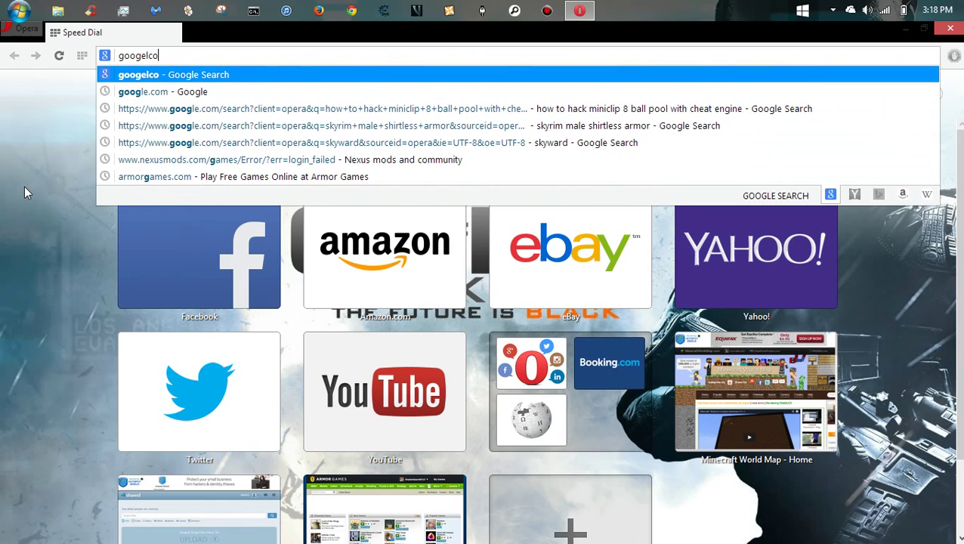
pyautogui.press('BackSpace')
pyautogui.press('BackSpace')
pyautogui.write('le.')
pyautogui.press('Return')
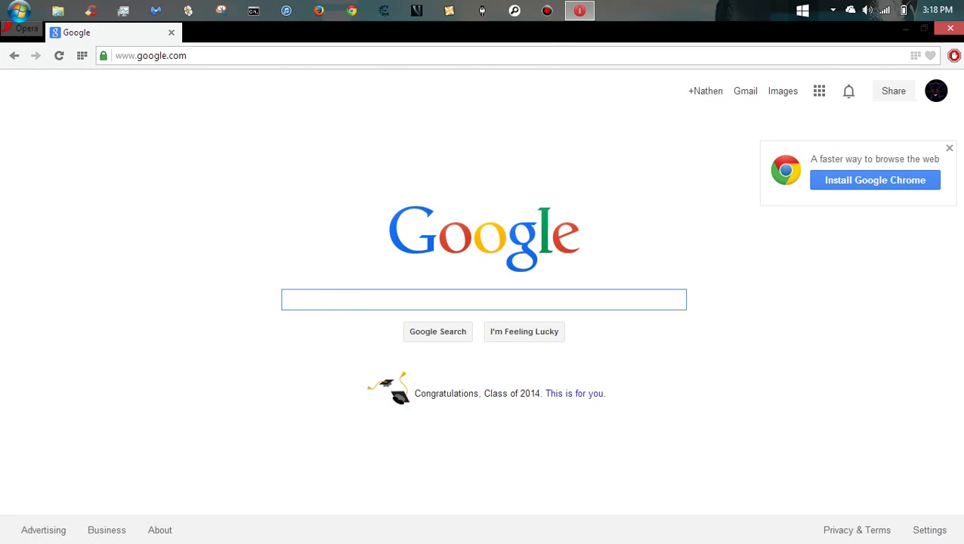
# Search Google for "skyrim skse" and open the Skyrim Script Extender (SKSE) site at skse.silverlock.org.
pyautogui.write('sky')
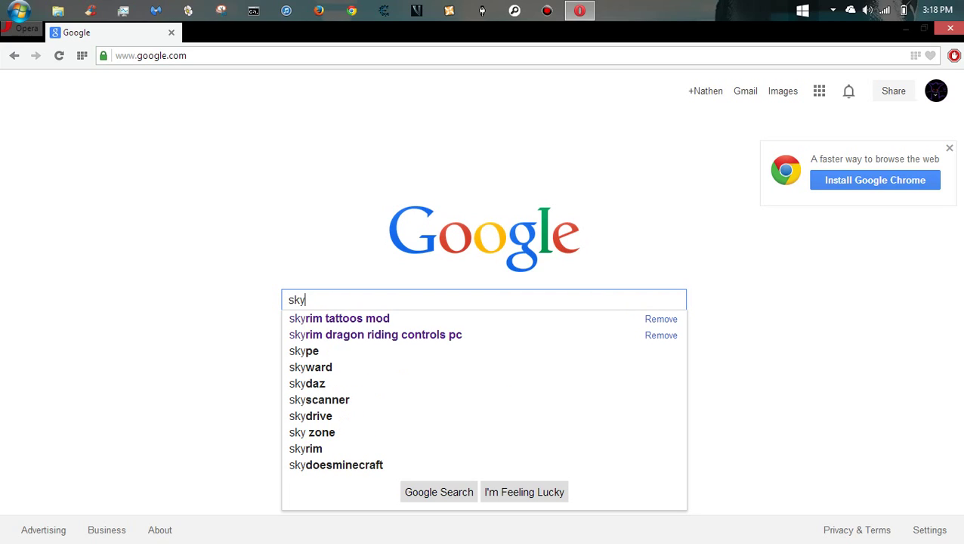
pyautogui.write('rim skse')
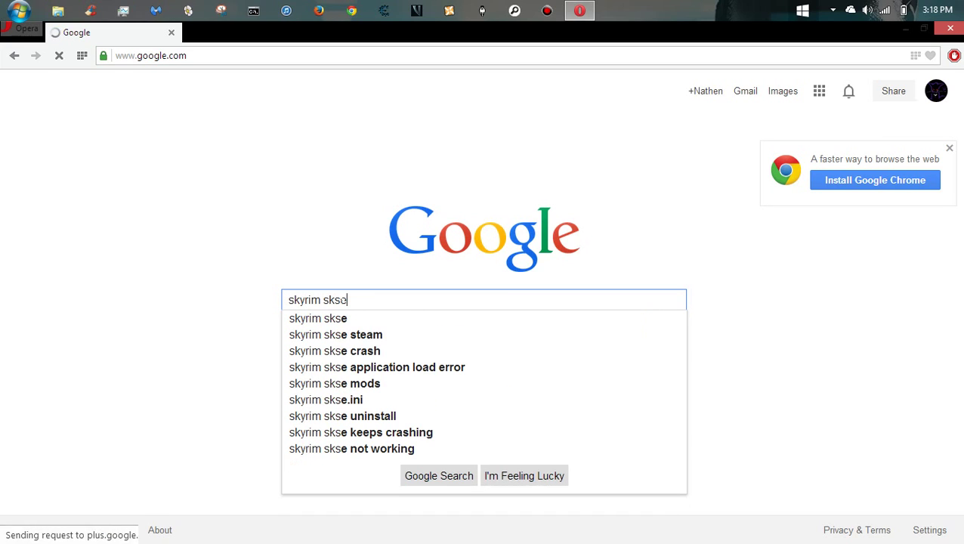
pyautogui.press('Return')
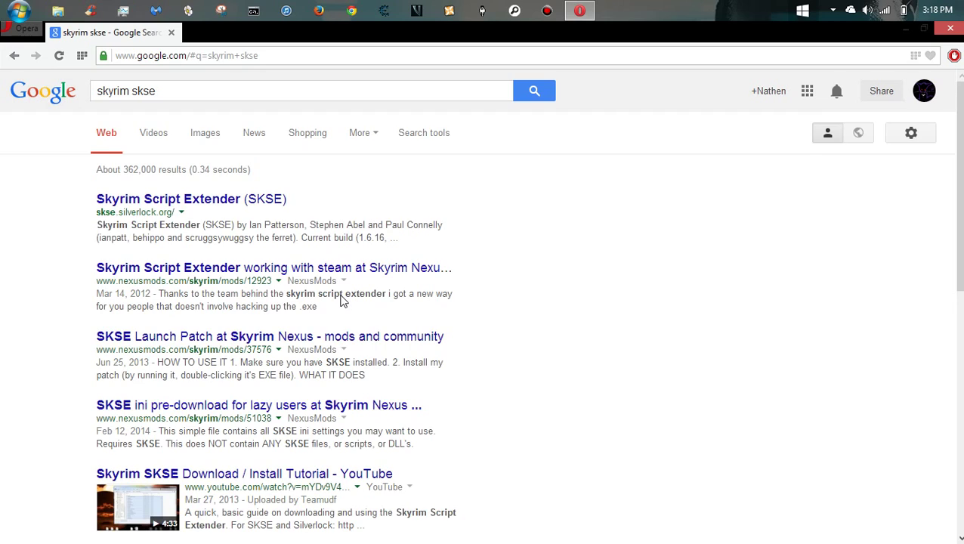
pyautogui.click(210, 205)
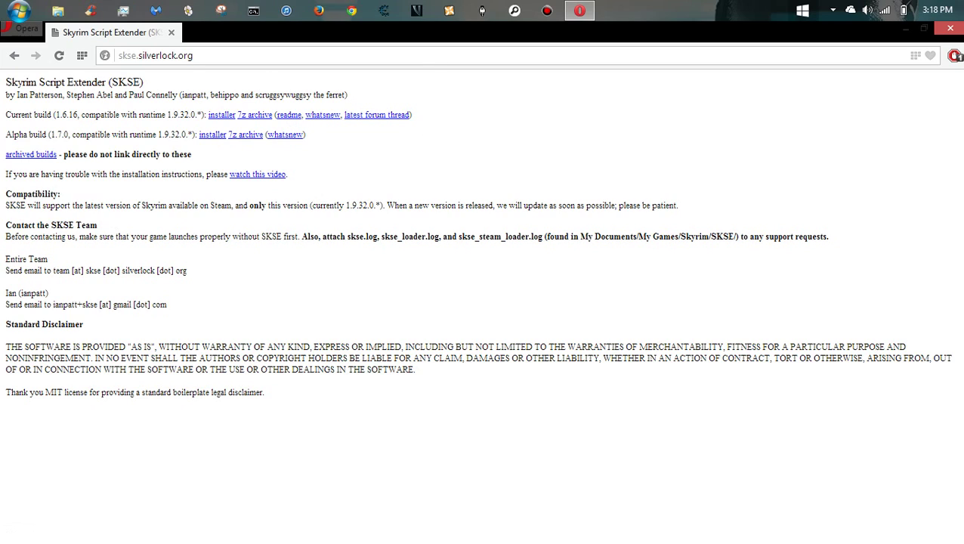
# Start saving the installer of the current SKSE build to the Downloads folder, cancel the save and close the browser.
pyautogui.click(221, 114)
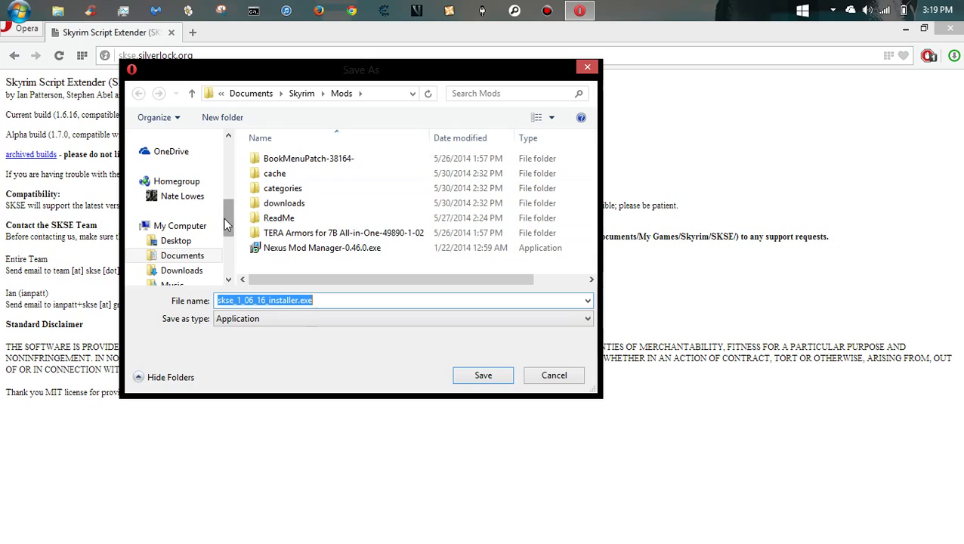
pyautogui.scroll(-1, 226, 223)
pyautogui.click(180, 240)
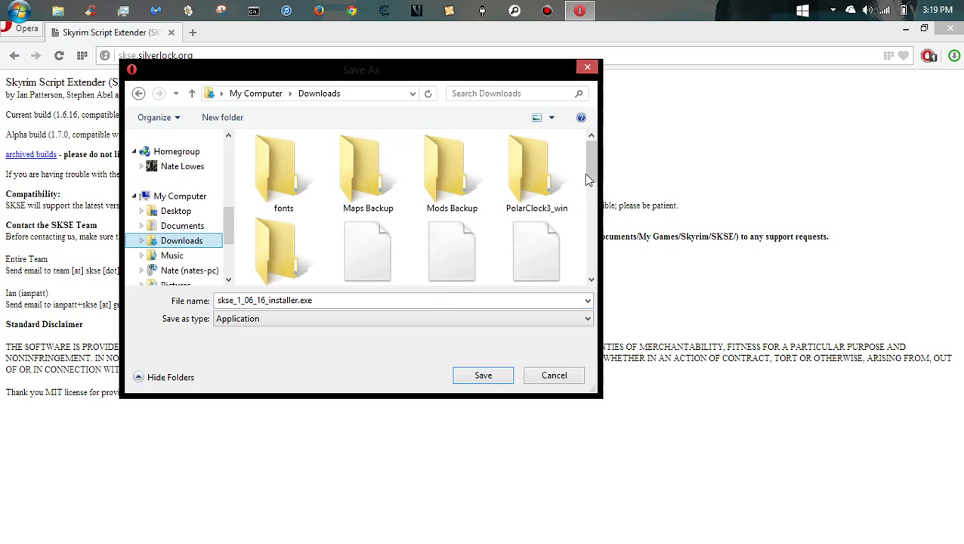
pyautogui.moveTo(586, 179); pyautogui.dragTo(602, 273)
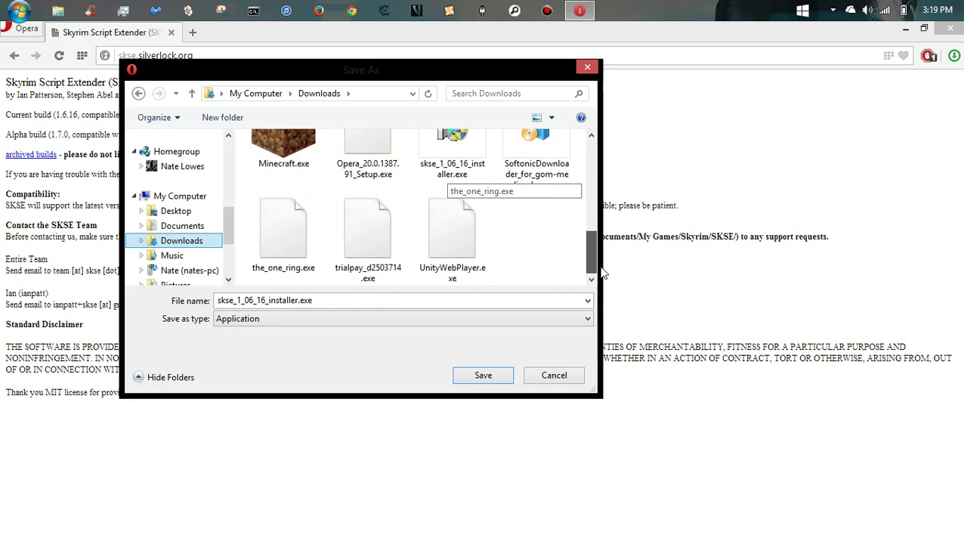
pyautogui.scroll(3, 592, 257)
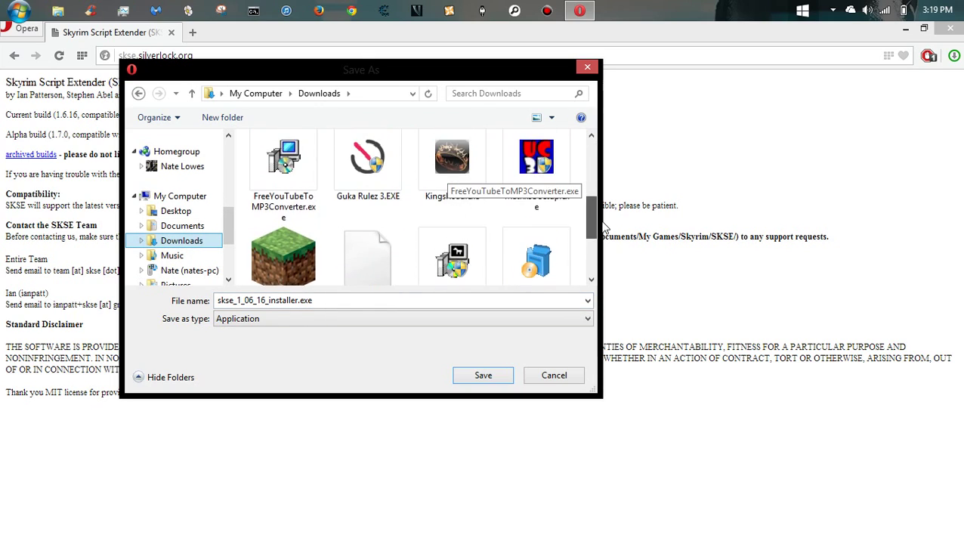
pyautogui.click(554, 375)
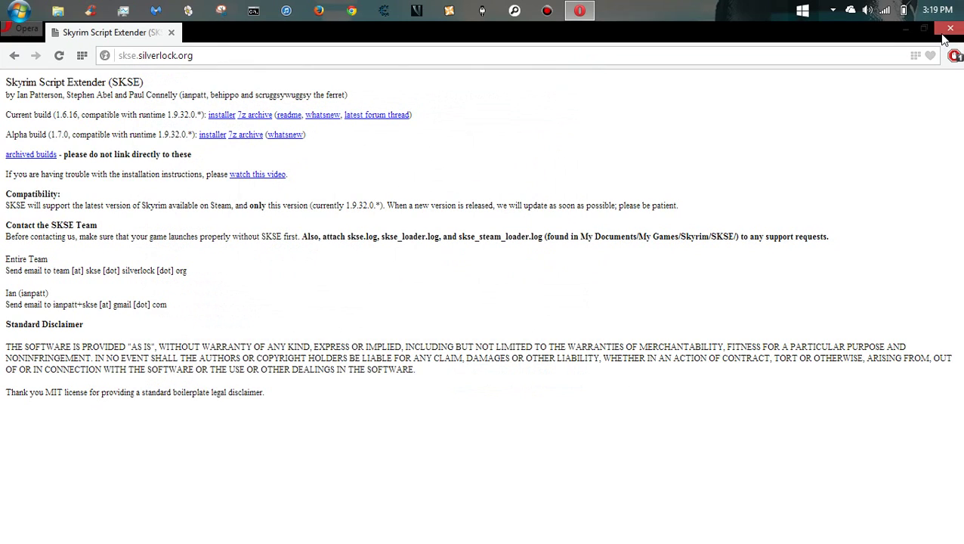
pyautogui.click(950, 29)
# Open the Skyrim game folder on drive C: under Steam, SteamApps, common.
pyautogui.click(18, 10)
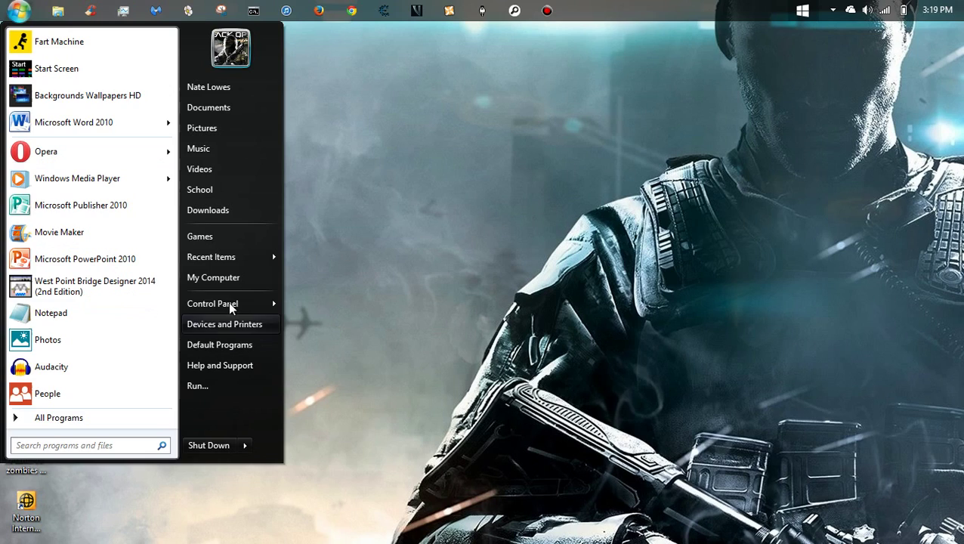
pyautogui.click(237, 279)
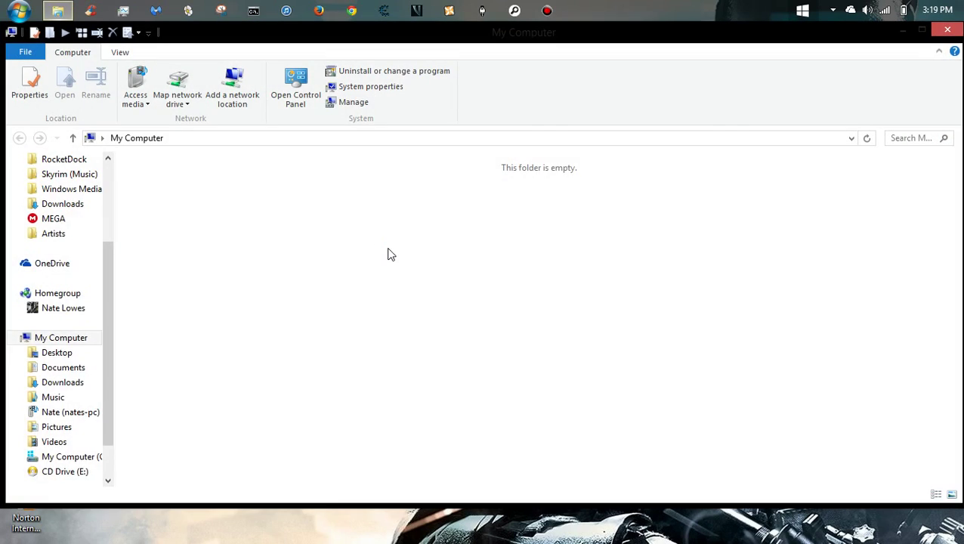
pyautogui.doubleClick(405, 505)
pyautogui.click(182, 302)
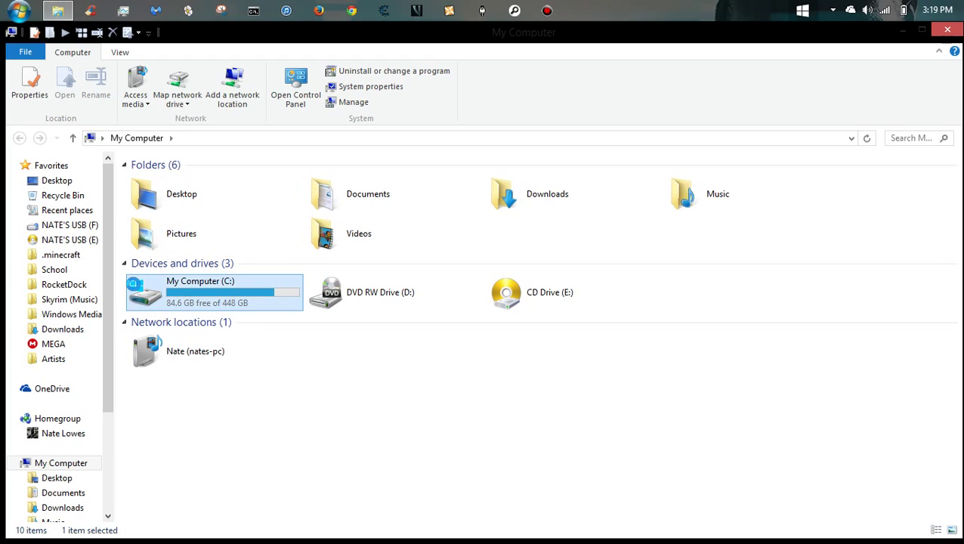
pyautogui.doubleClick(181, 302)
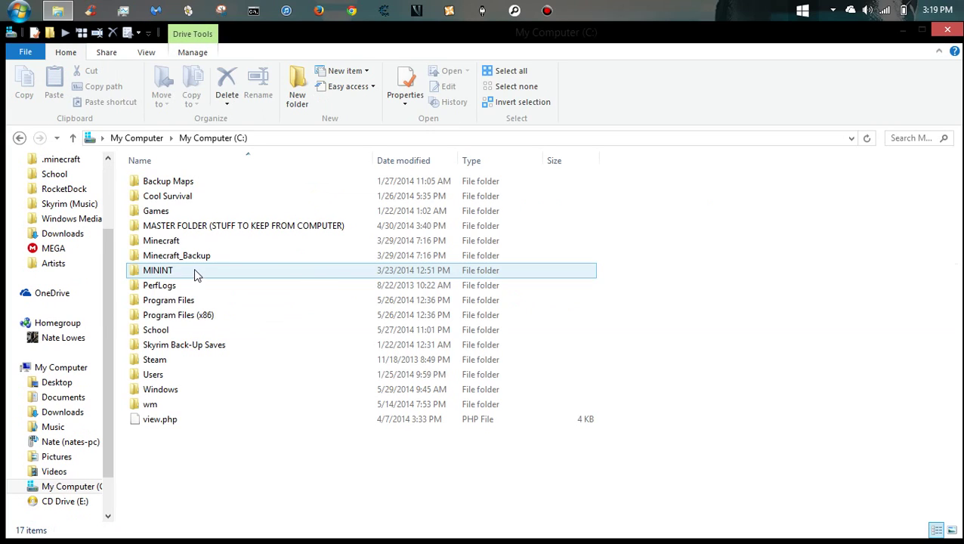
pyautogui.doubleClick(202, 364)
pyautogui.doubleClick(232, 187)
pyautogui.doubleClick(233, 187)
pyautogui.doubleClick(232, 188)
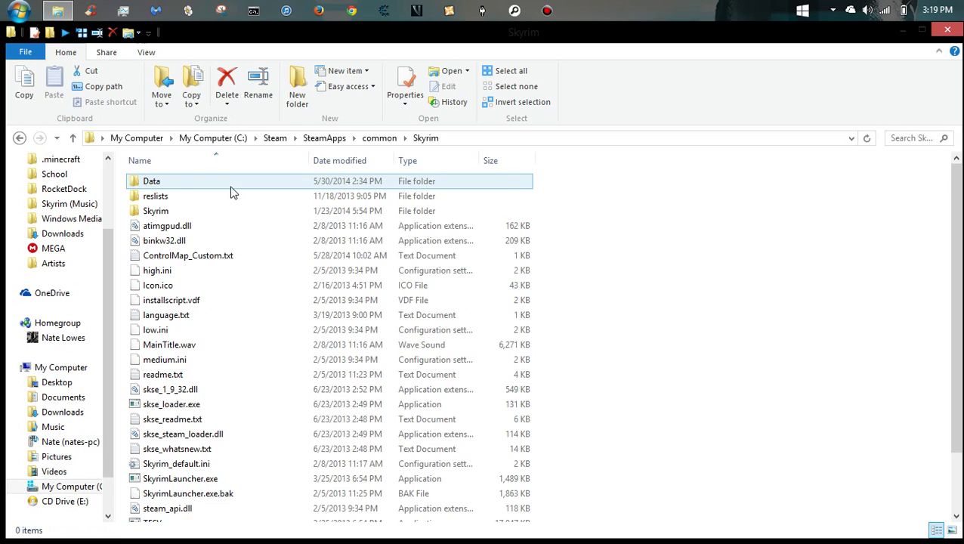
# Examine the SKSE files in the Skyrim game folder, including skse_loader.exe, and close the folder window.
pyautogui.click(318, 375)
pyautogui.scroll(-2, 231, 392)
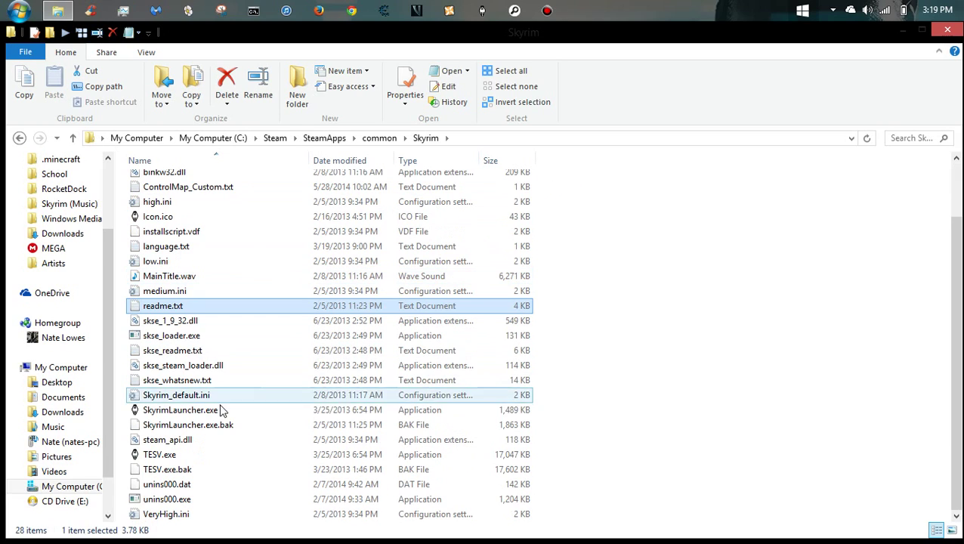
pyautogui.click(232, 335)
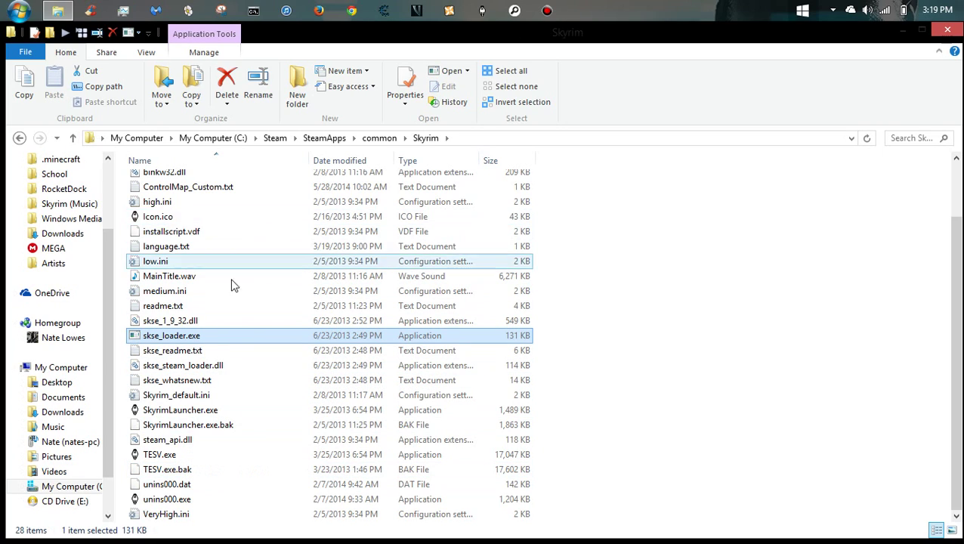
pyautogui.scroll(2, 243, 256)
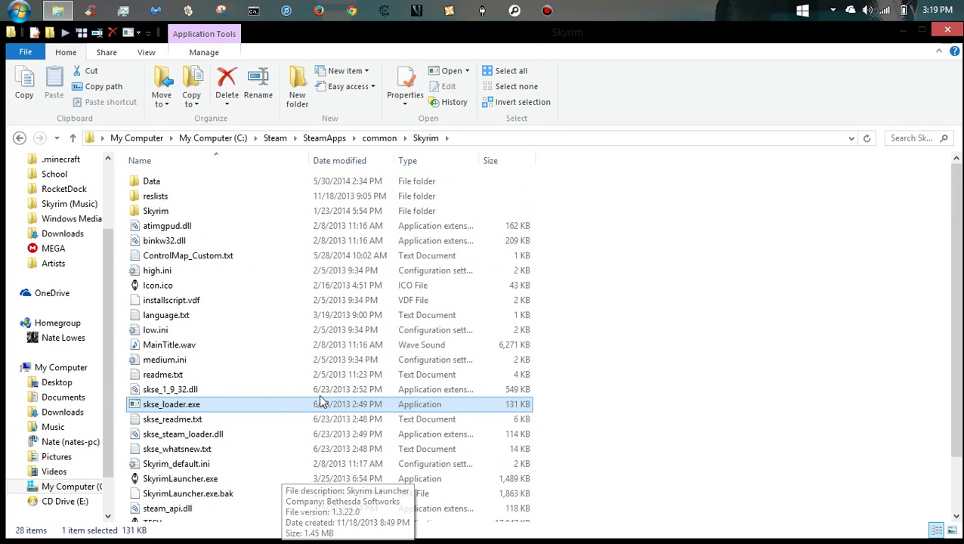
pyautogui.click(655, 240)
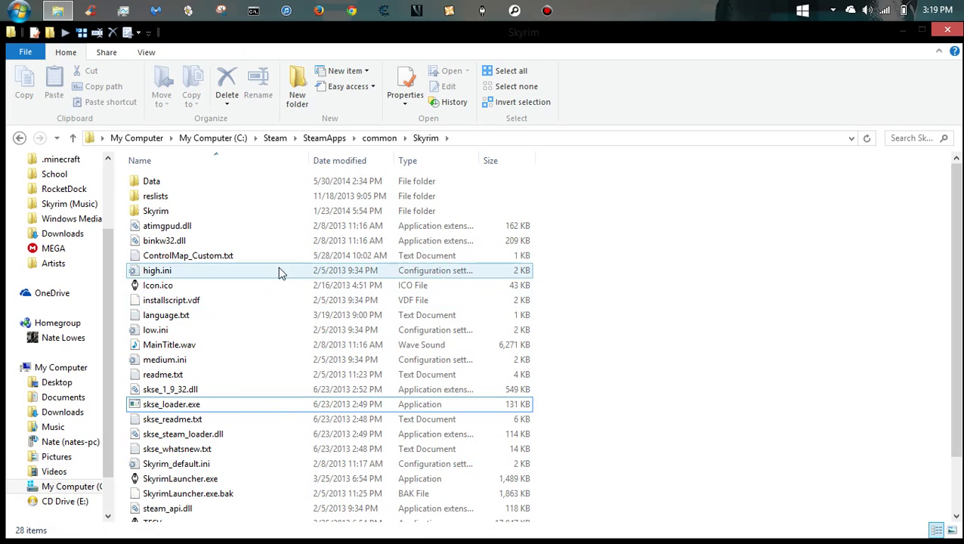
pyautogui.click(947, 29)
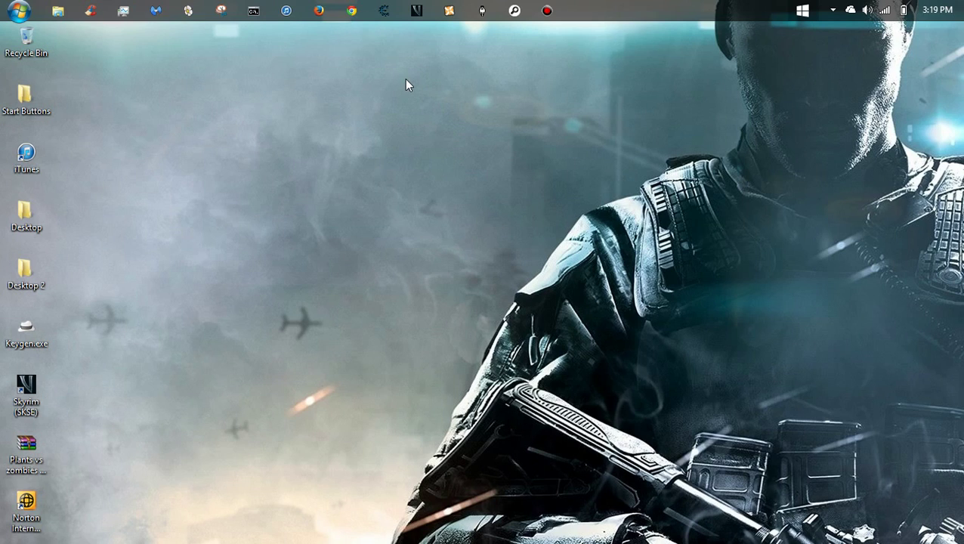
# Open the Skyrim folder inside My Games in the Documents library.
pyautogui.click(18, 10)
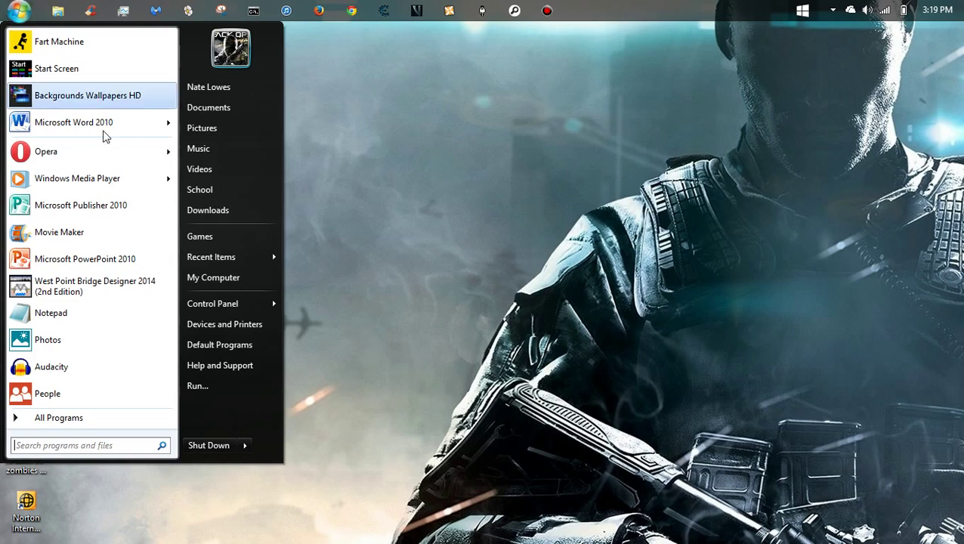
pyautogui.click(232, 111)
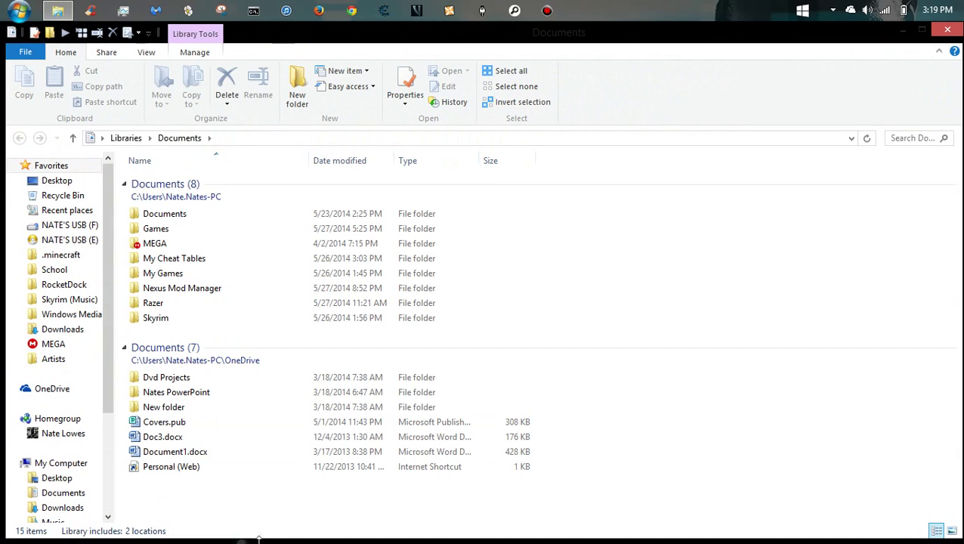
pyautogui.doubleClick(204, 273)
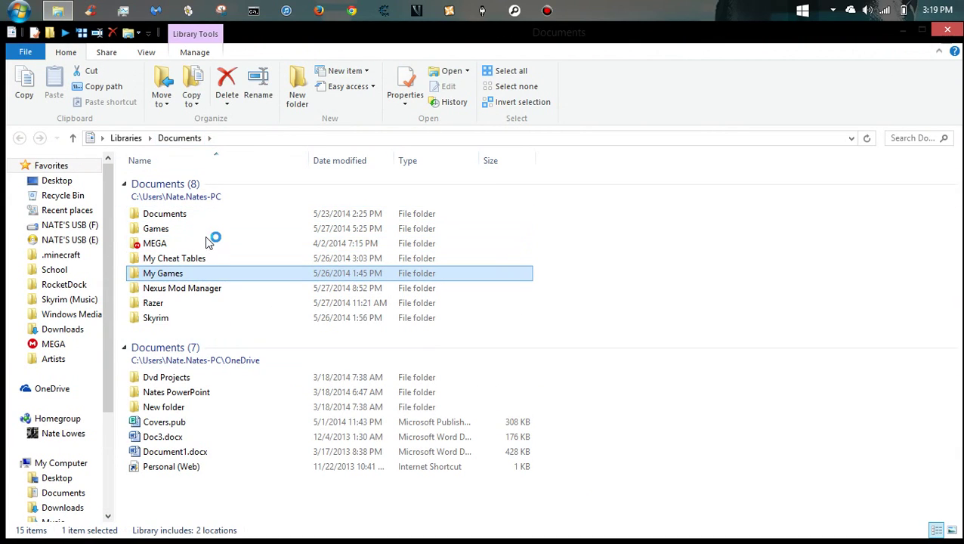
pyautogui.doubleClick(201, 189)
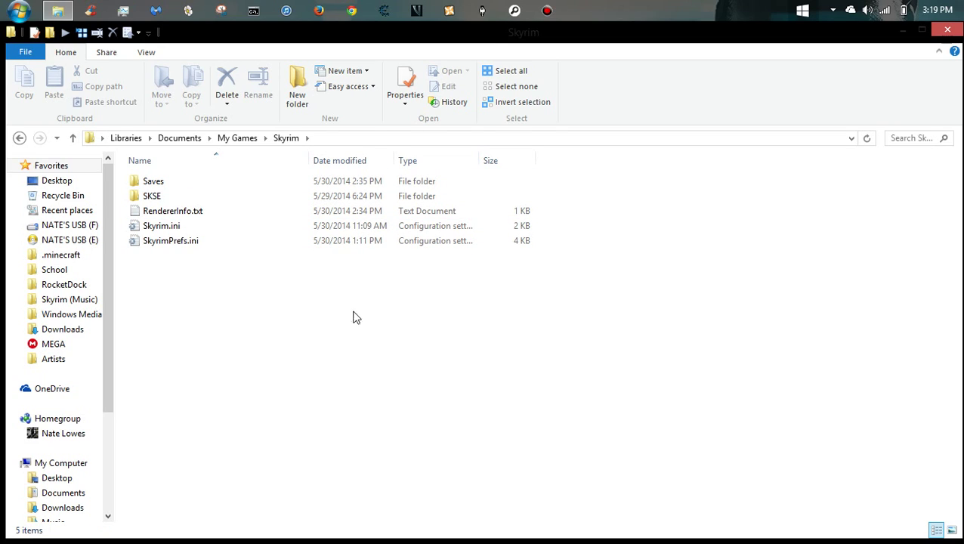
# Widen the Type column of the Skyrim folder's file list to fit the full file types.
pyautogui.click(239, 234)
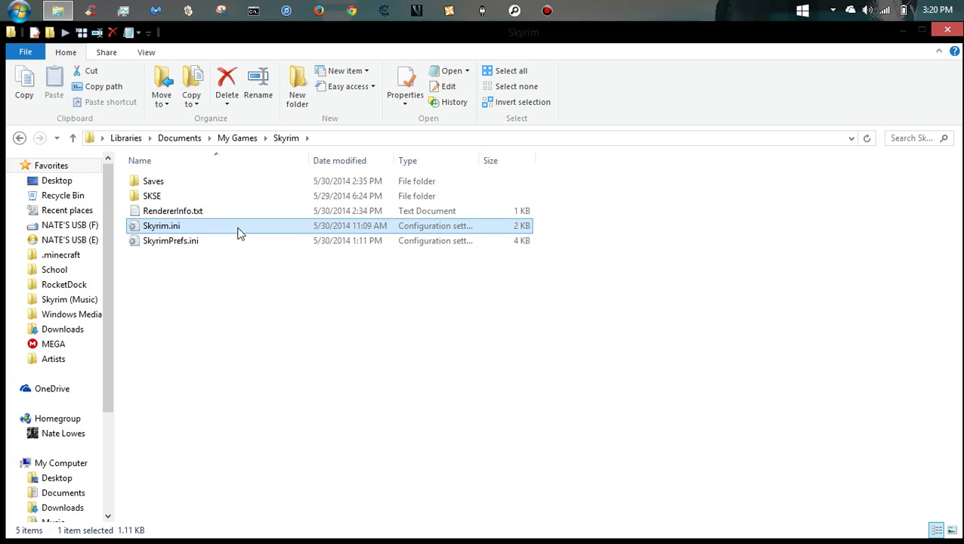
pyautogui.click(241, 287)
pyautogui.click(259, 229)
pyautogui.moveTo(481, 162); pyautogui.dragTo(580, 166)
pyautogui.click(260, 330)
pyautogui.click(272, 235)
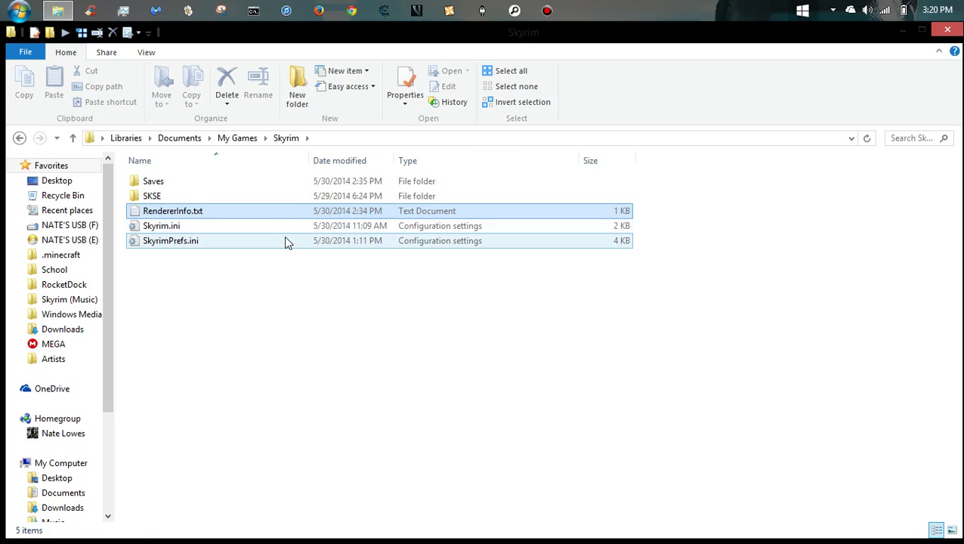
pyautogui.click(284, 242)
pyautogui.hotkey('shift', 'Up')
pyautogui.click(279, 264)
pyautogui.click(309, 220)
pyautogui.click(273, 279)
pyautogui.click(286, 232)
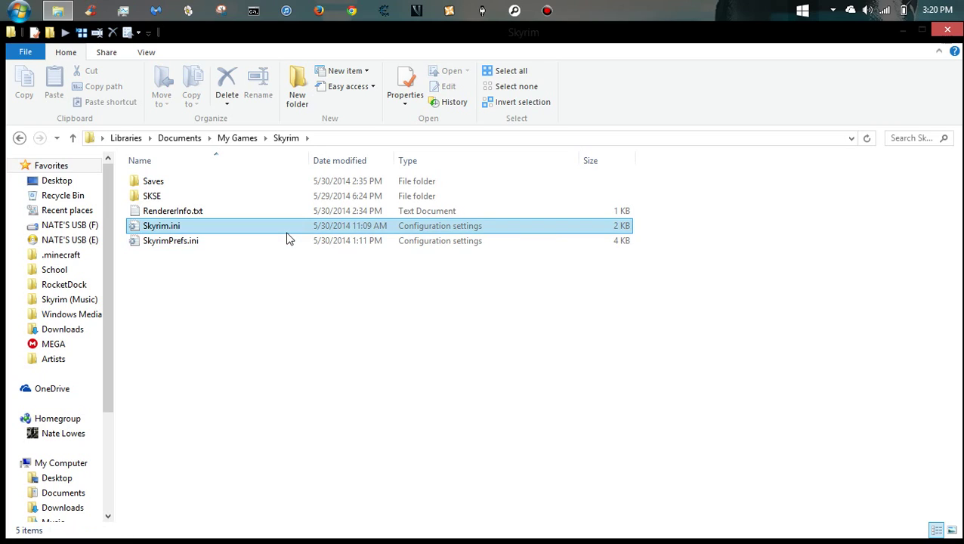
pyautogui.click(282, 242)
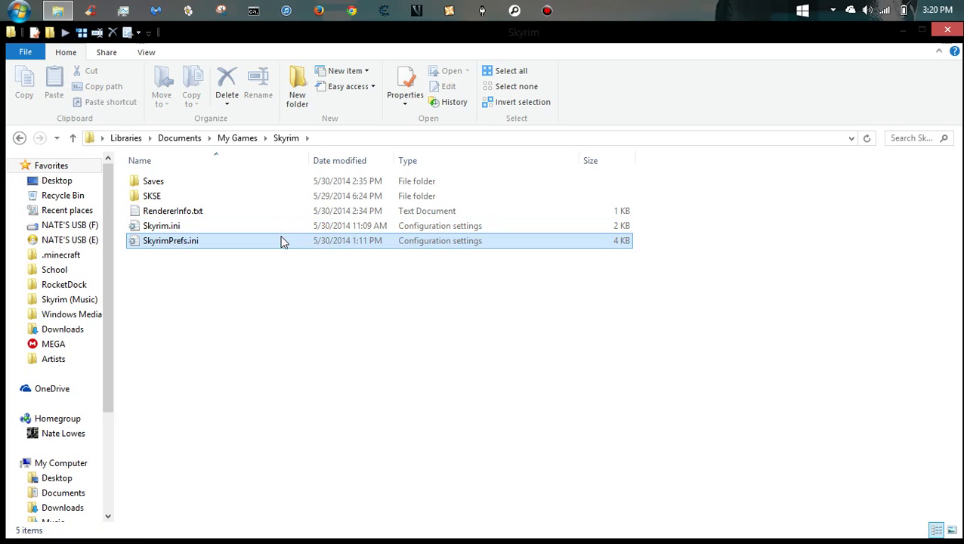
pyautogui.click(279, 237)
pyautogui.press('F2')
pyautogui.click(269, 294)
pyautogui.click(267, 296)
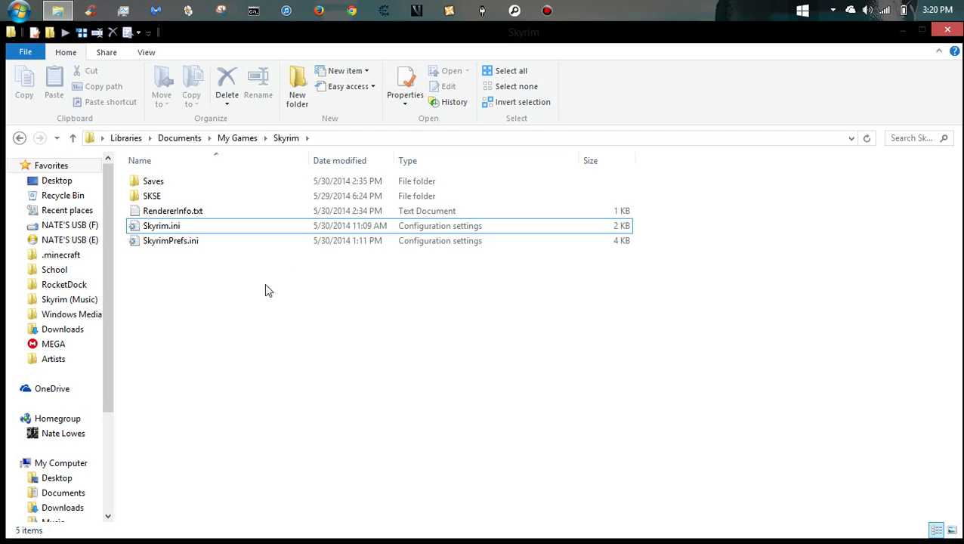
# Delete Skyrim.ini from the Skyrim folder in My Games.
pyautogui.click(302, 228)
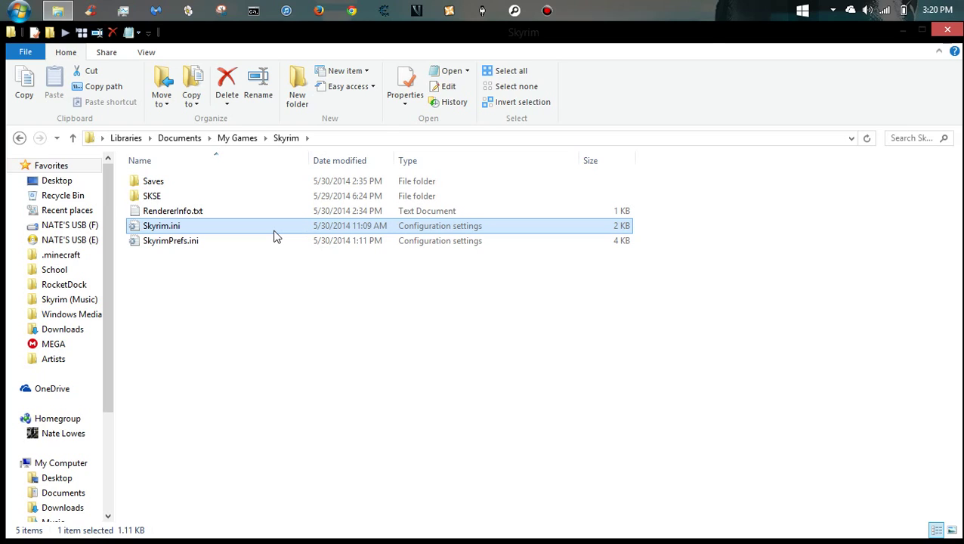
pyautogui.press('Delete')
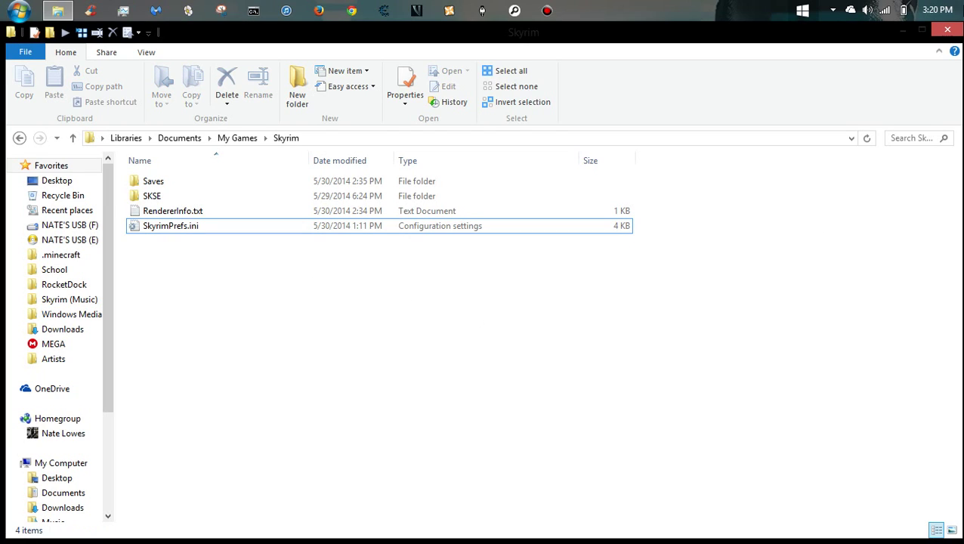
# Start Skyrim from its launcher to regenerate the configuration file, and quit to the desktop from the main menu.
pyautogui.click(904, 30)
pyautogui.click(482, 15)
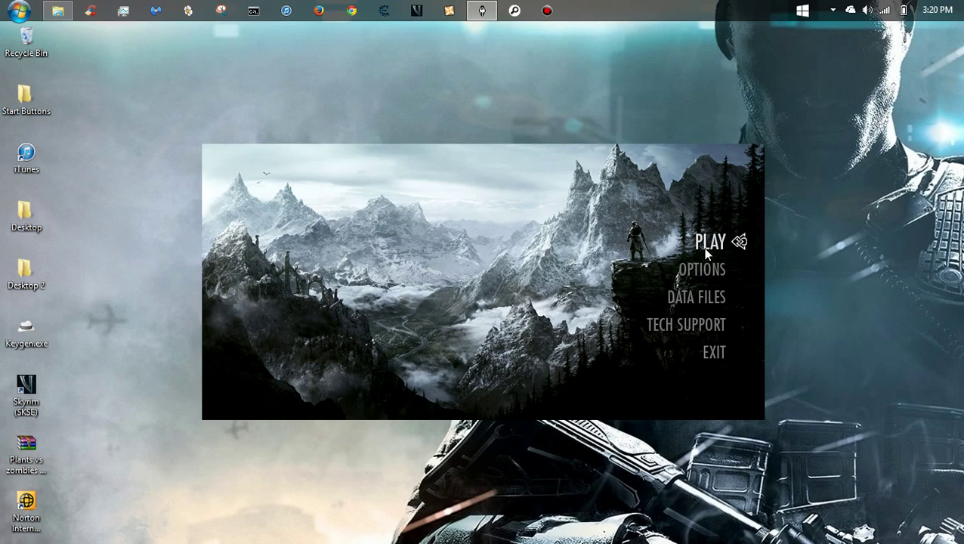
pyautogui.click(708, 254)
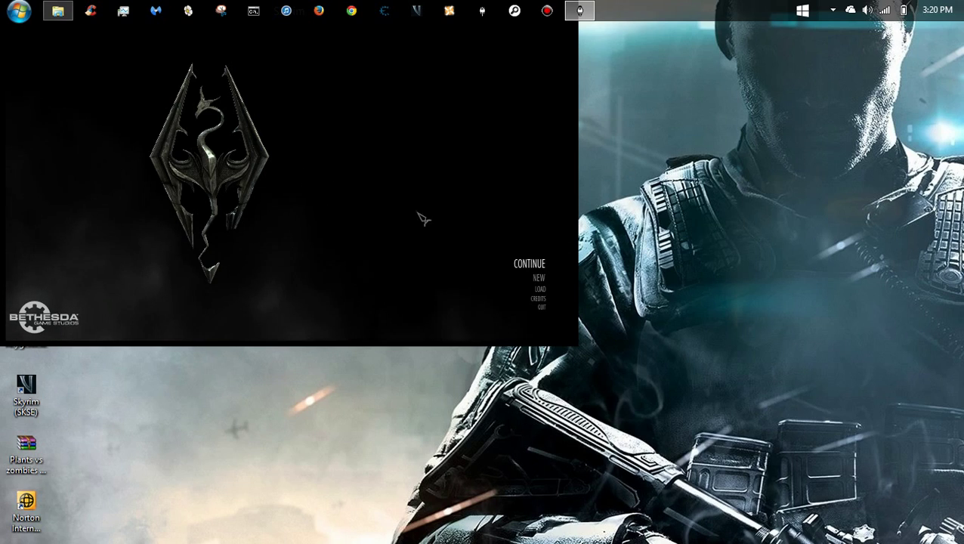
pyautogui.click(544, 306)
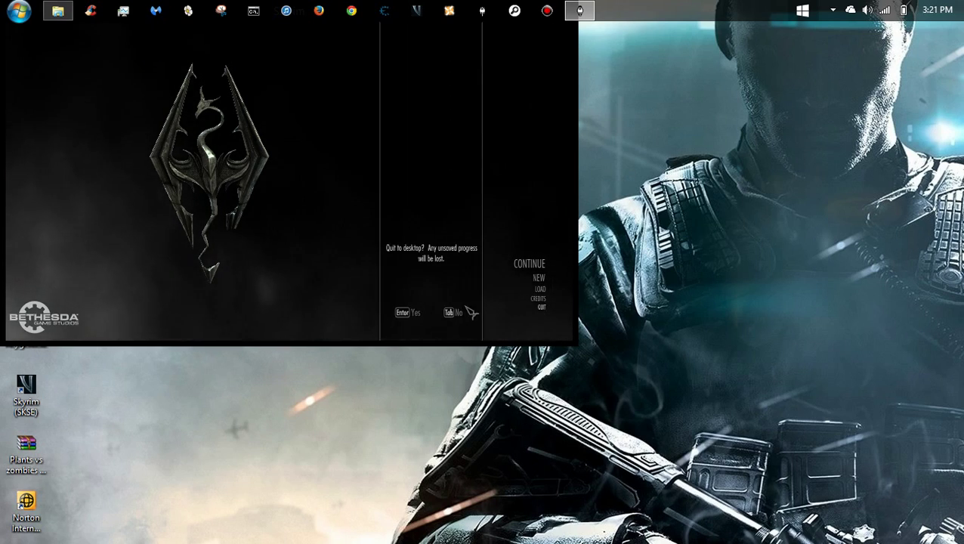
pyautogui.click(415, 313)
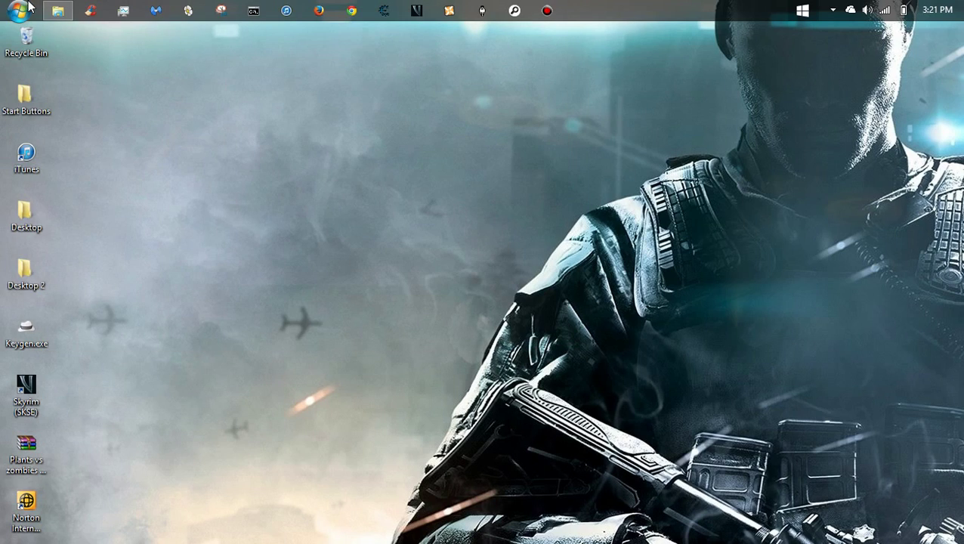
# Check the Skyrim folder in My Games for a regenerated Skyrim.ini, and close the folder window.
pyautogui.click(57, 11)
pyautogui.click(241, 226)
pyautogui.click(251, 299)
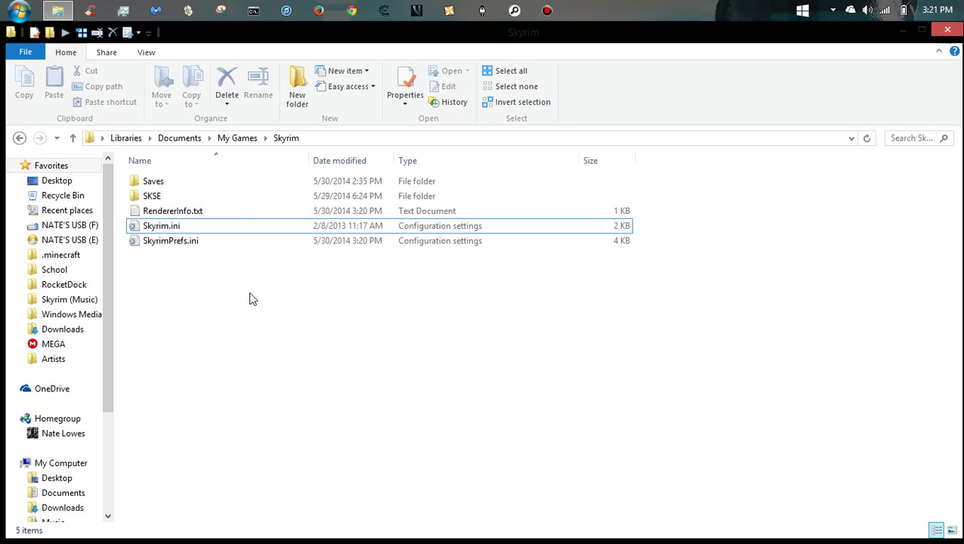
pyautogui.click(940, 37)
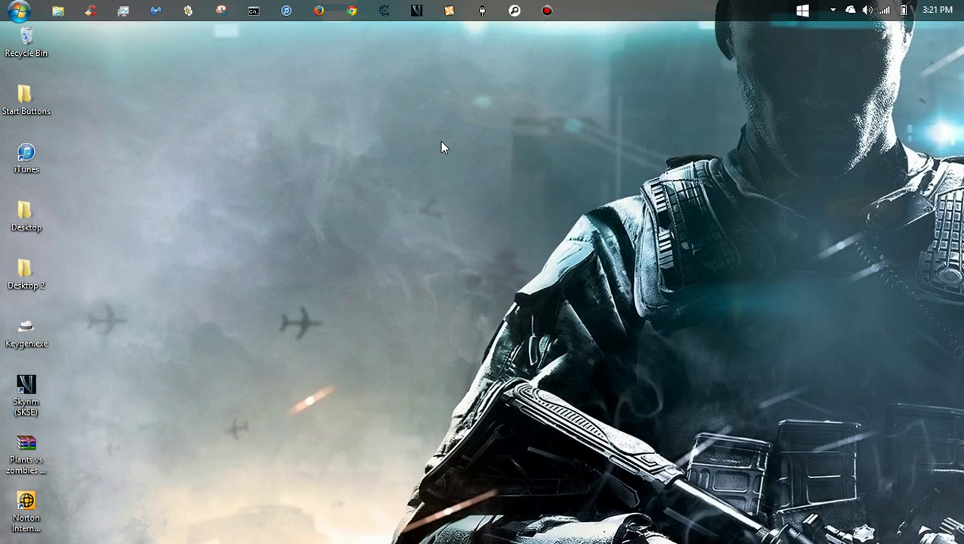
# Empty the Recycle Bin to permanently delete the old Skyrim.ini.
pyautogui.click(26, 38)
pyautogui.rightClick(22, 50)
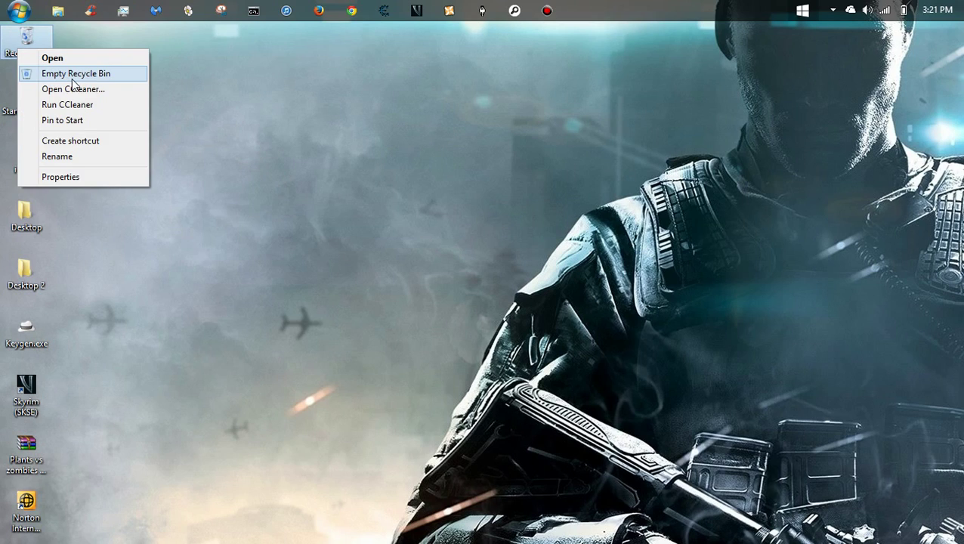
pyautogui.click(400, 176)
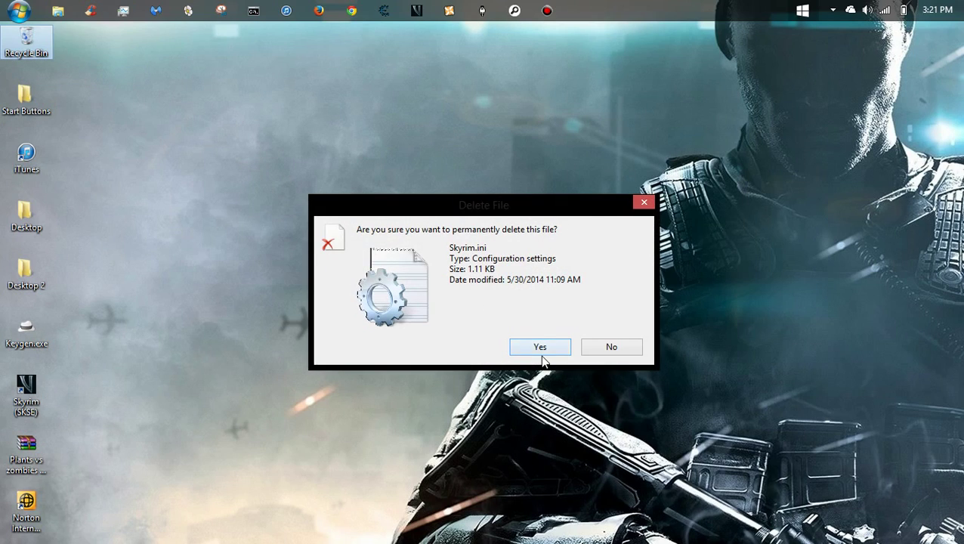
pyautogui.click(538, 344)
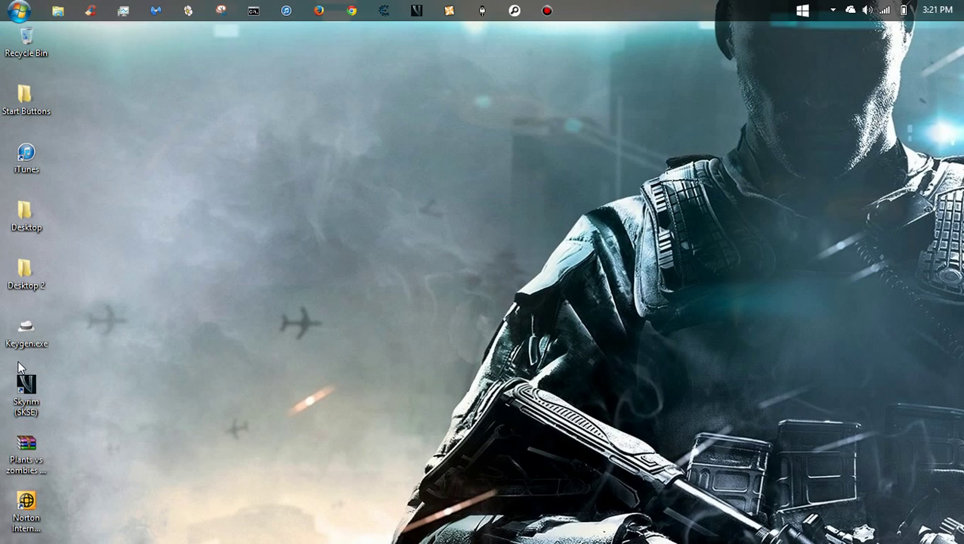
# Start Skyrim through SKSE and check the installed SKSE version with the console command getskseversion.
pyautogui.click(414, 11)
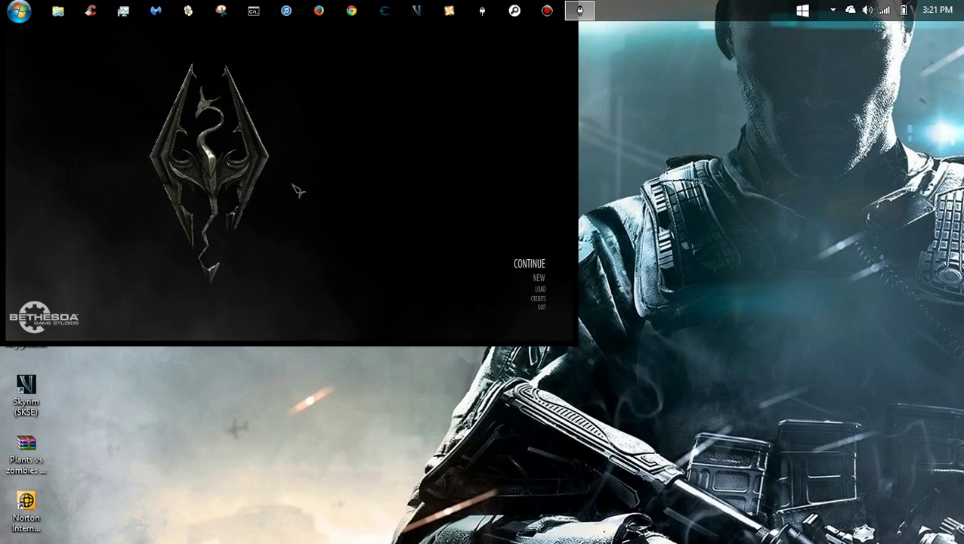
pyautogui.press('`')
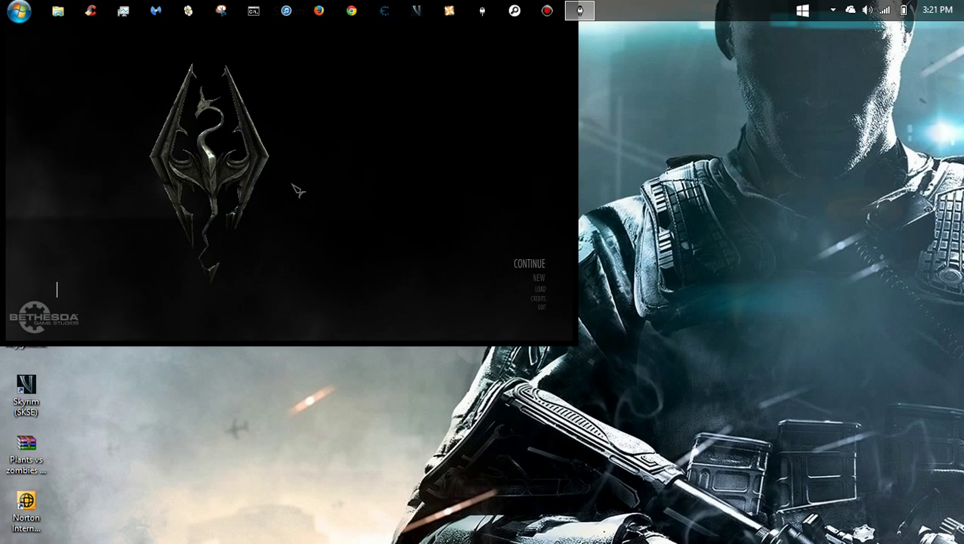
pyautogui.write('ge')
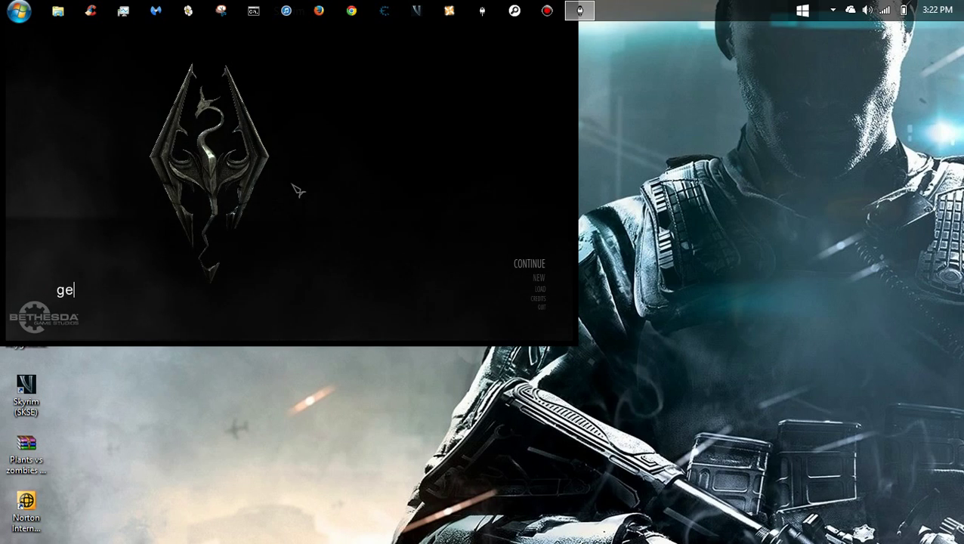
pyautogui.write('tskseversion')
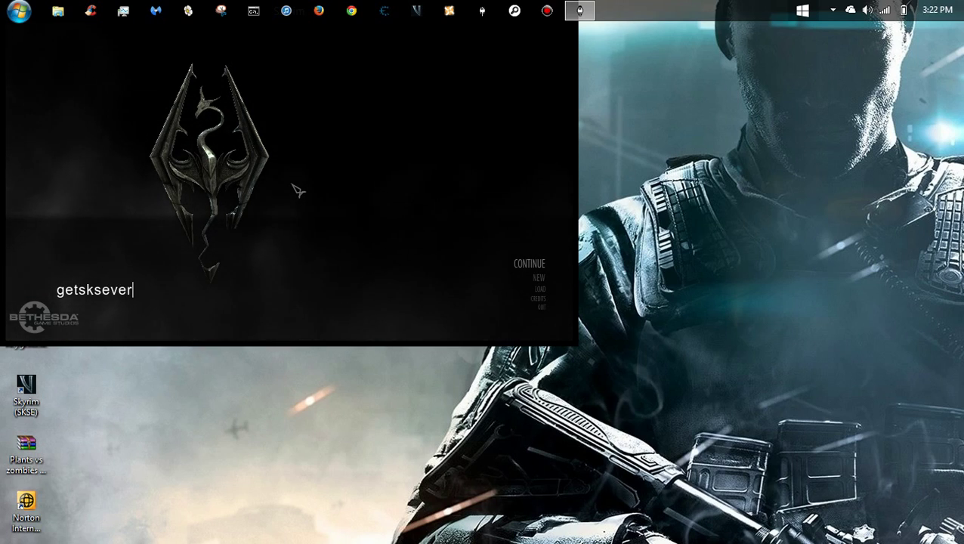
pyautogui.press('Return')
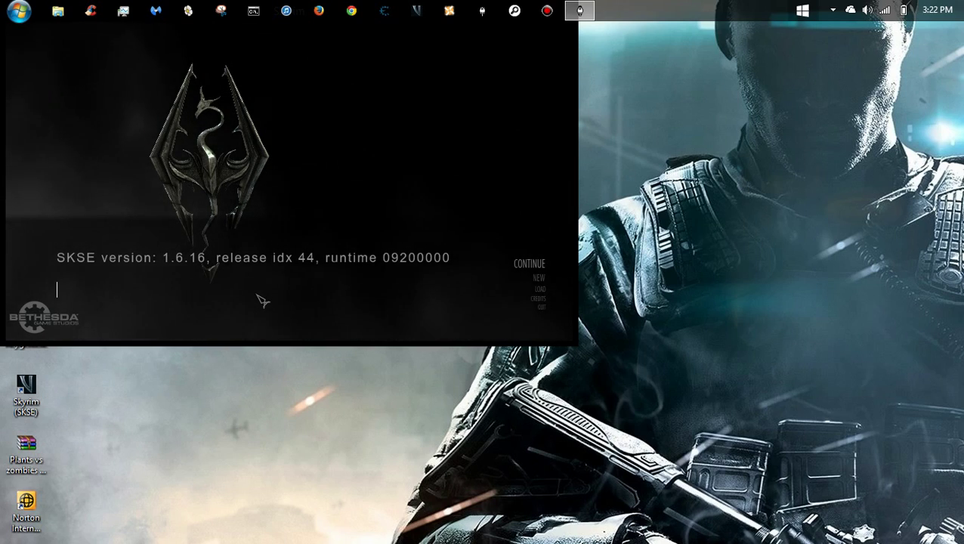
pyautogui.press('`')
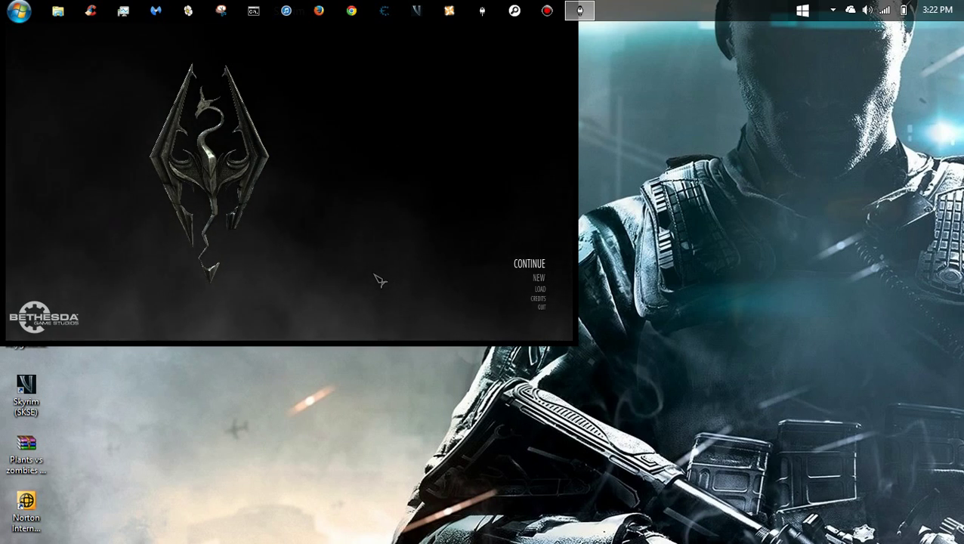
# Continue the most recent saved game from Skyrim's main menu.
pyautogui.press('Return')
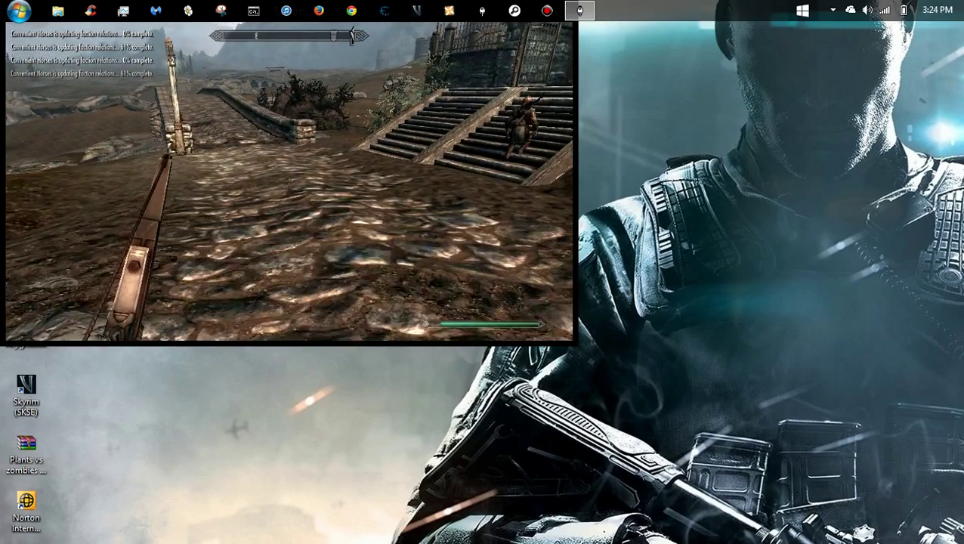
pyautogui.press('w')
pyautogui.press('w')
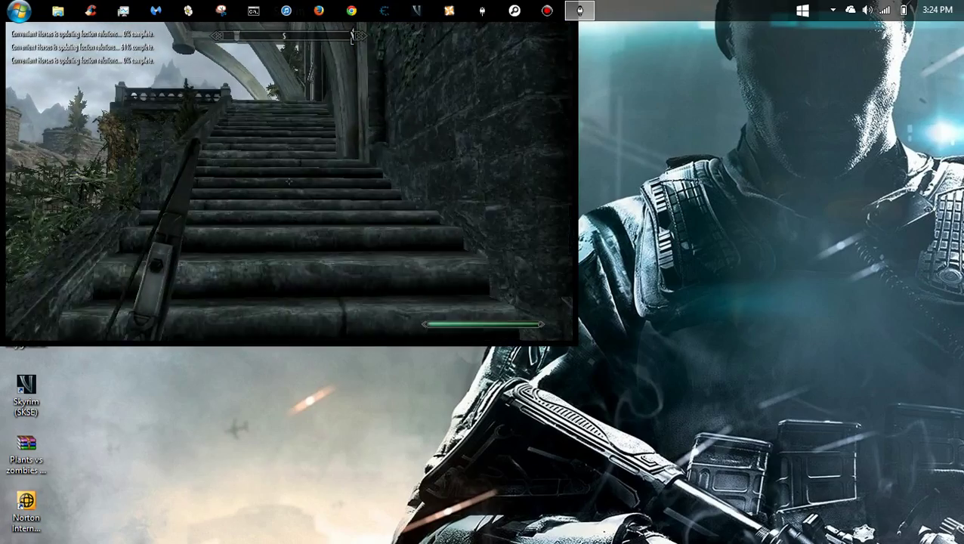
pyautogui.press('w')
pyautogui.press('w')
pyautogui.press('e')
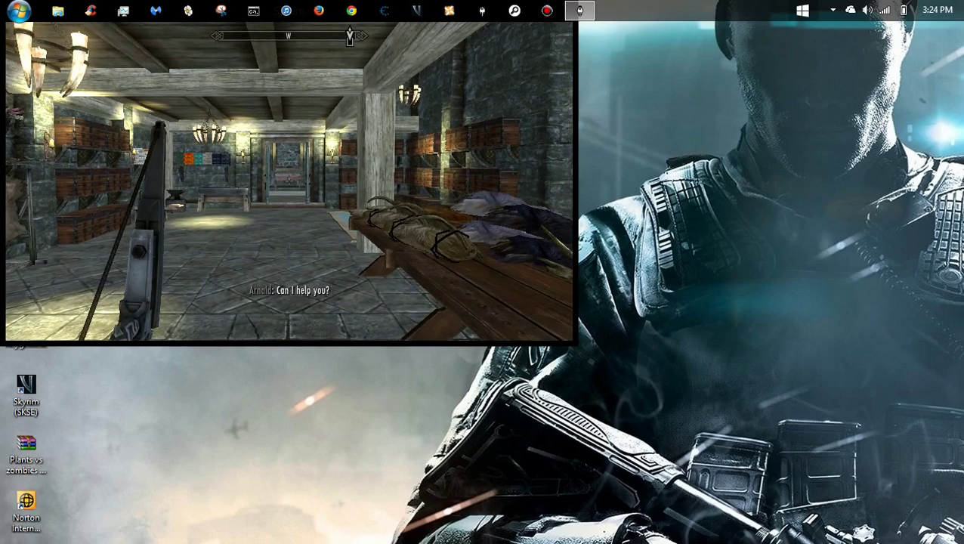
pyautogui.press('f')
pyautogui.press('w')
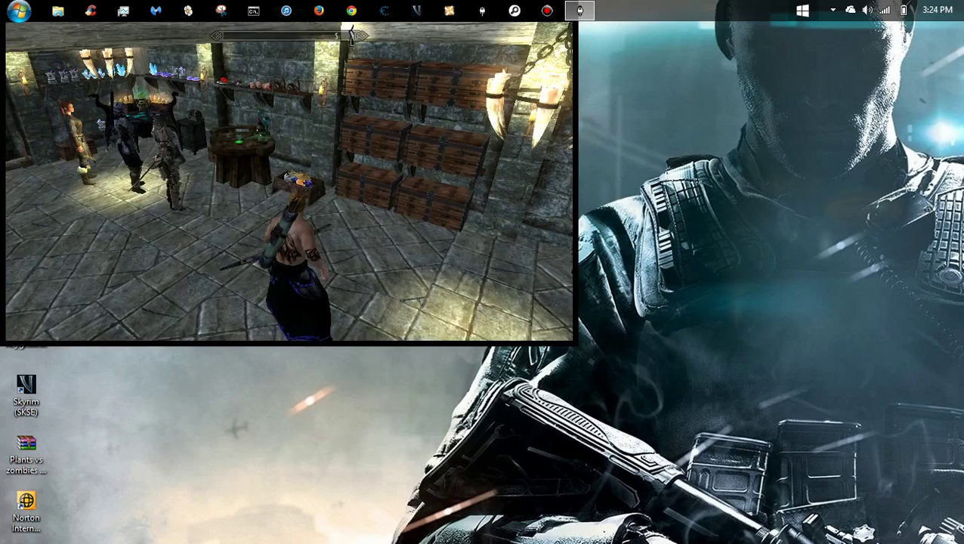
pyautogui.press('w')
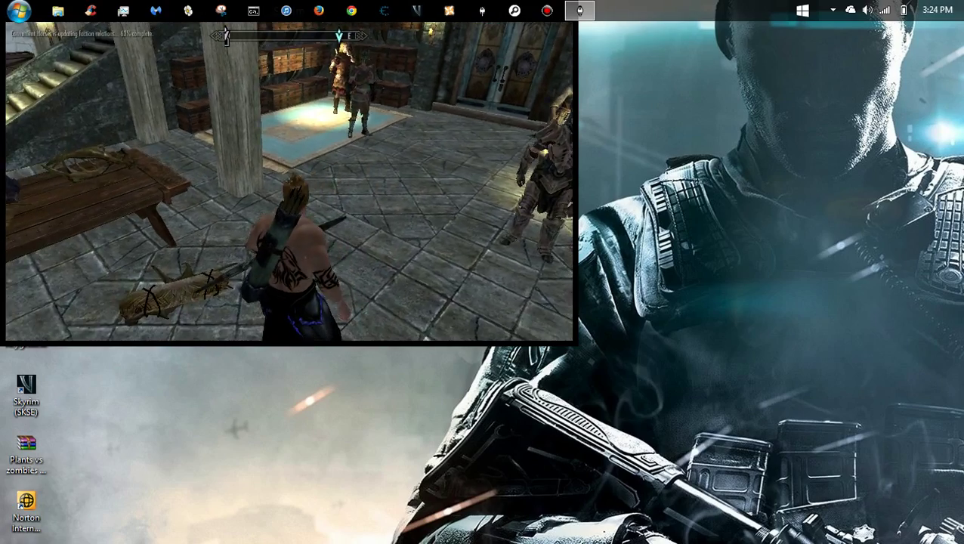
pyautogui.press('w')
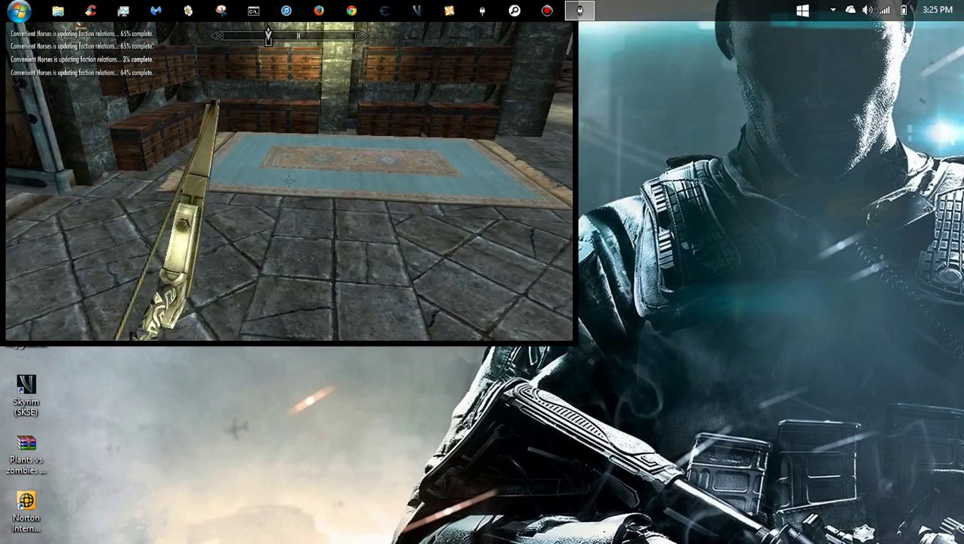
pyautogui.press('w')
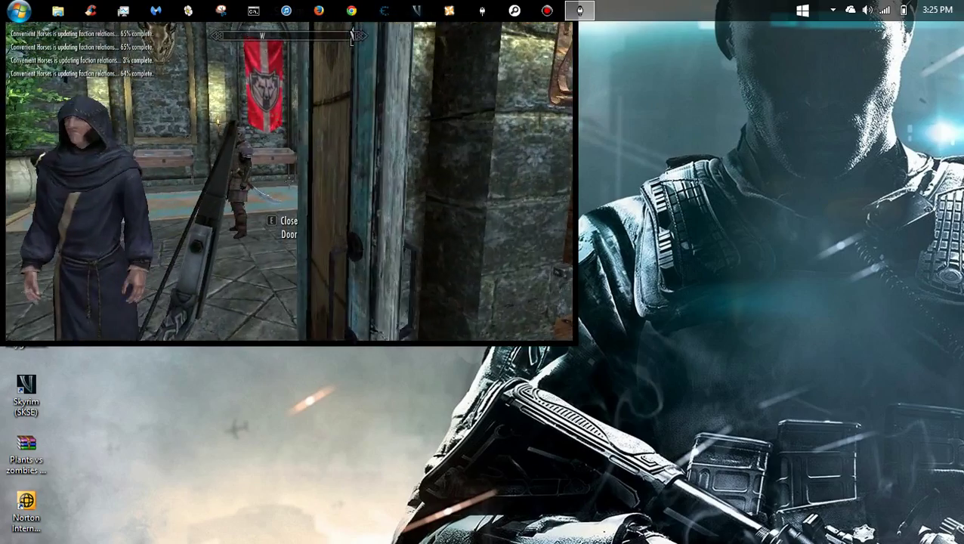
pyautogui.press('w')
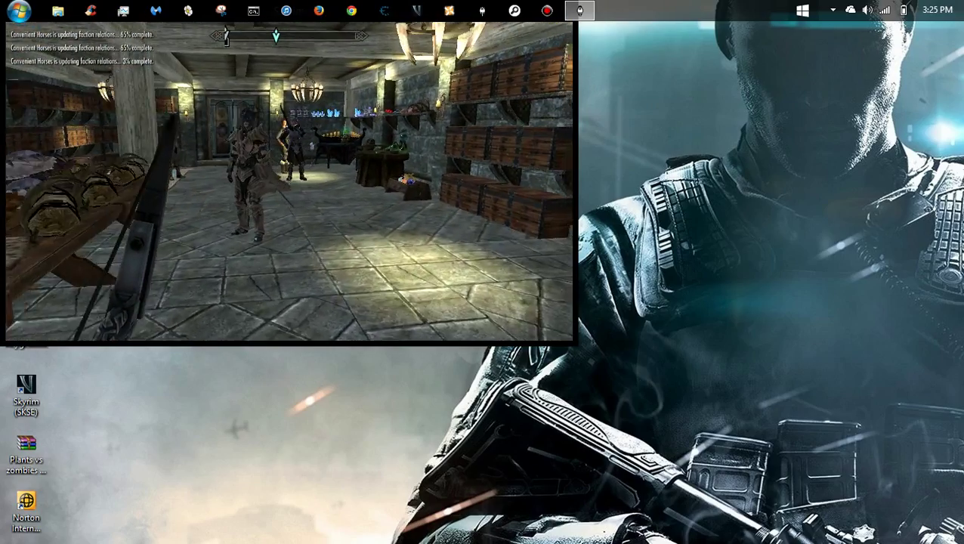